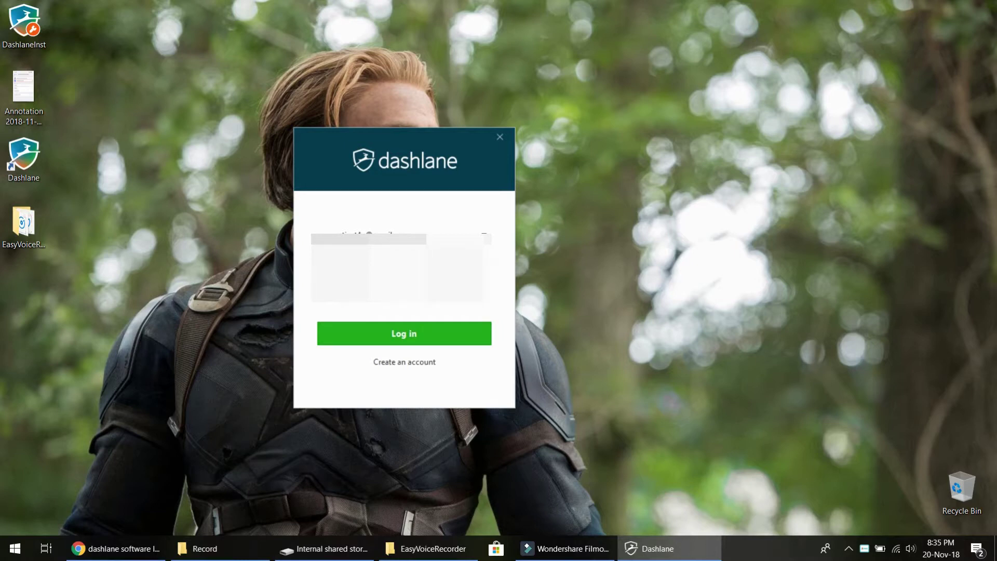
- Log in to the Dashlane account, open the Dashlane Premium offer and close it
{"action": "key", "text": "Return"}
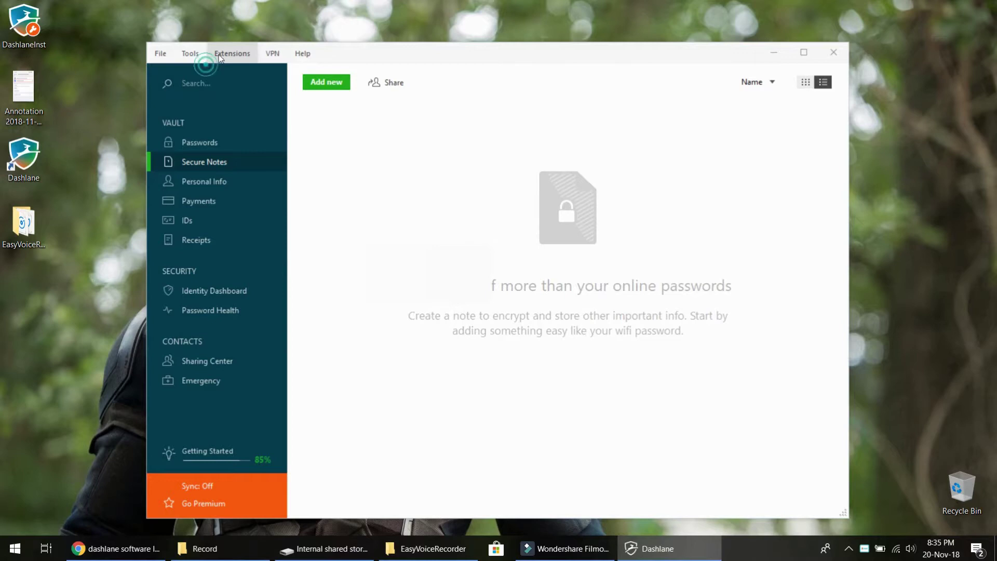
{"action": "left_click", "coordinate": [160, 53]}
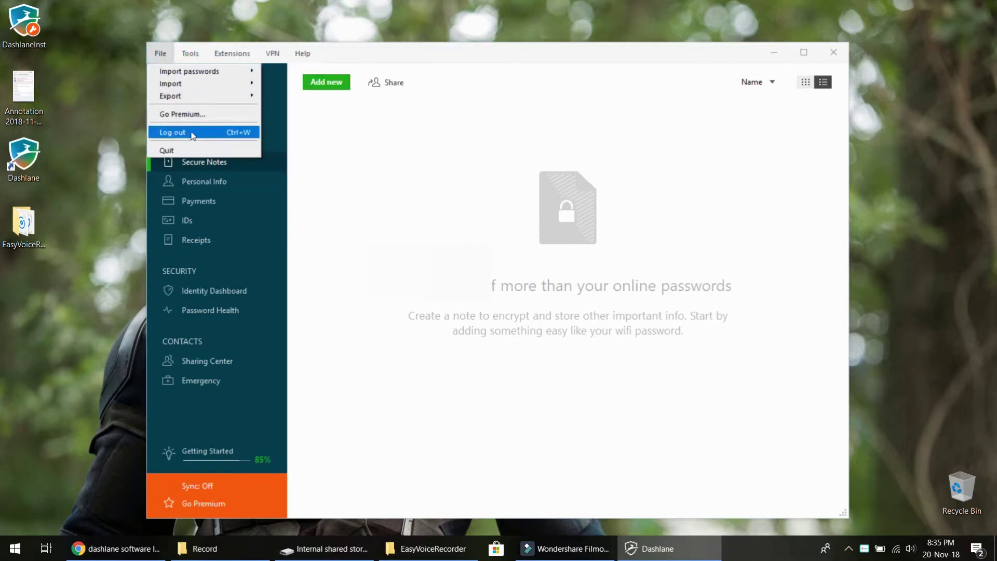
{"action": "left_click", "coordinate": [188, 112]}
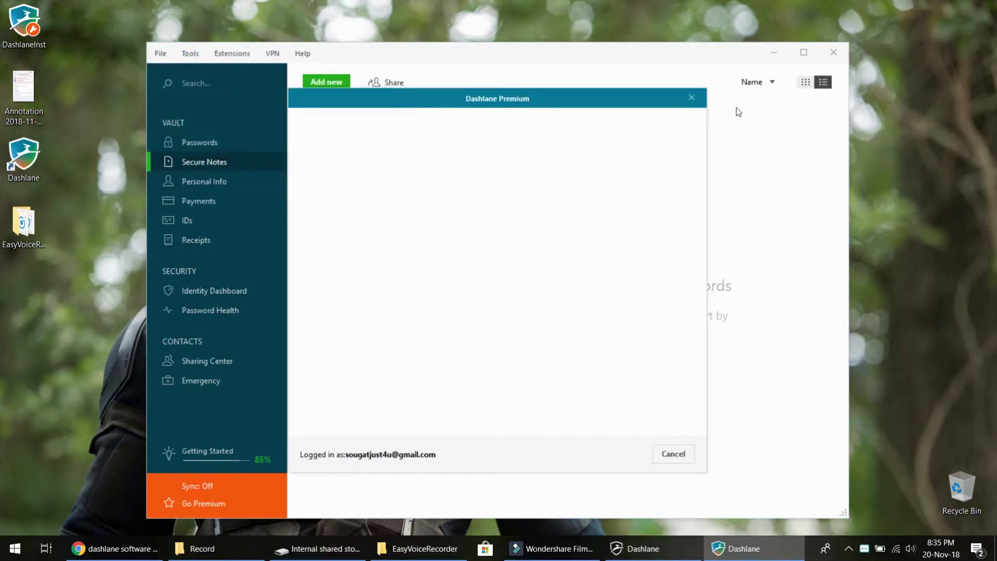
{"action": "left_click", "coordinate": [692, 96]}
{"action": "left_click", "coordinate": [272, 53]}
{"action": "left_click", "coordinate": [222, 51]}
{"action": "left_click", "coordinate": [233, 53]}
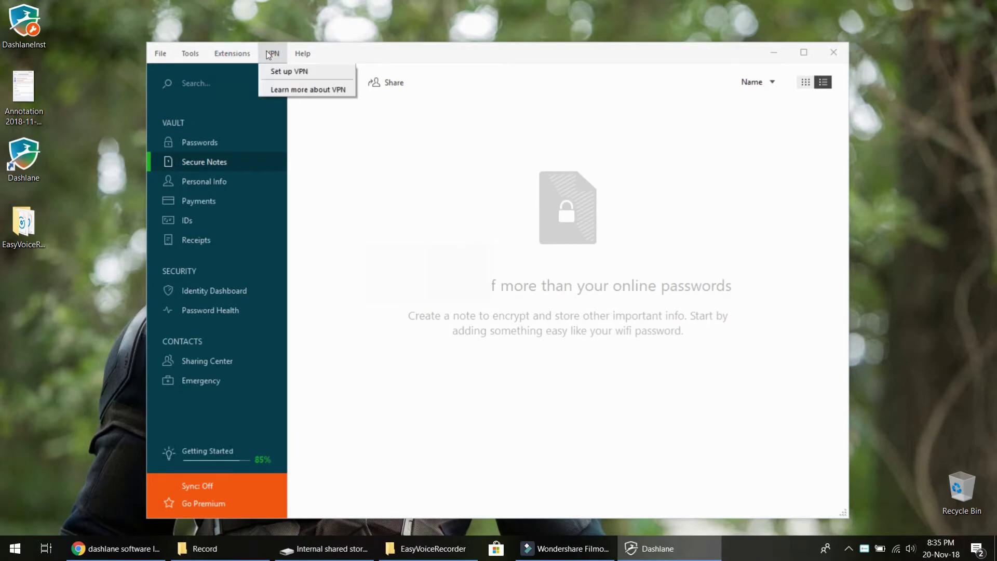
{"action": "mouse_move", "coordinate": [199, 61]}
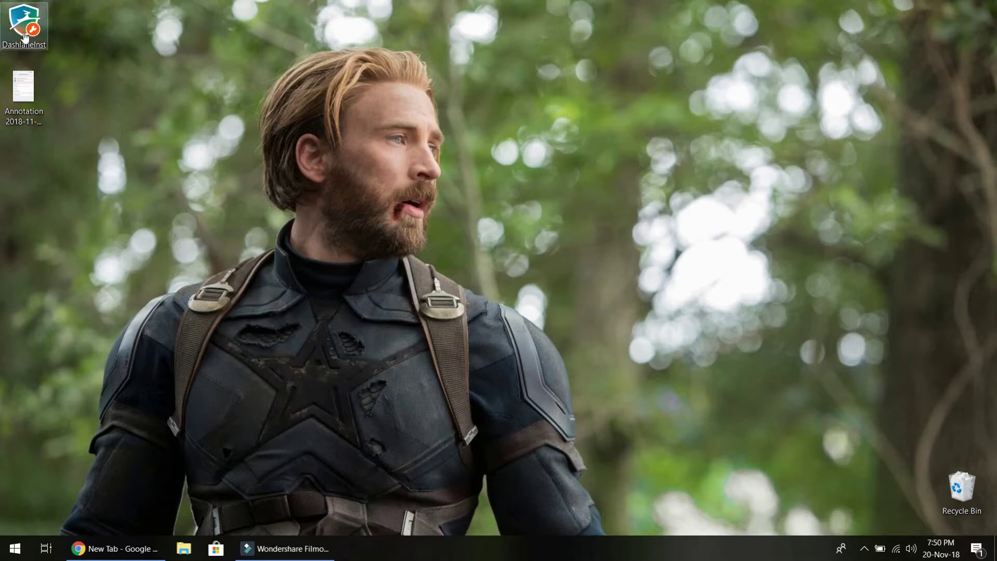
- Switch to Chrome and search the web for "dashlane software official website"
{"action": "left_click", "coordinate": [115, 548]}
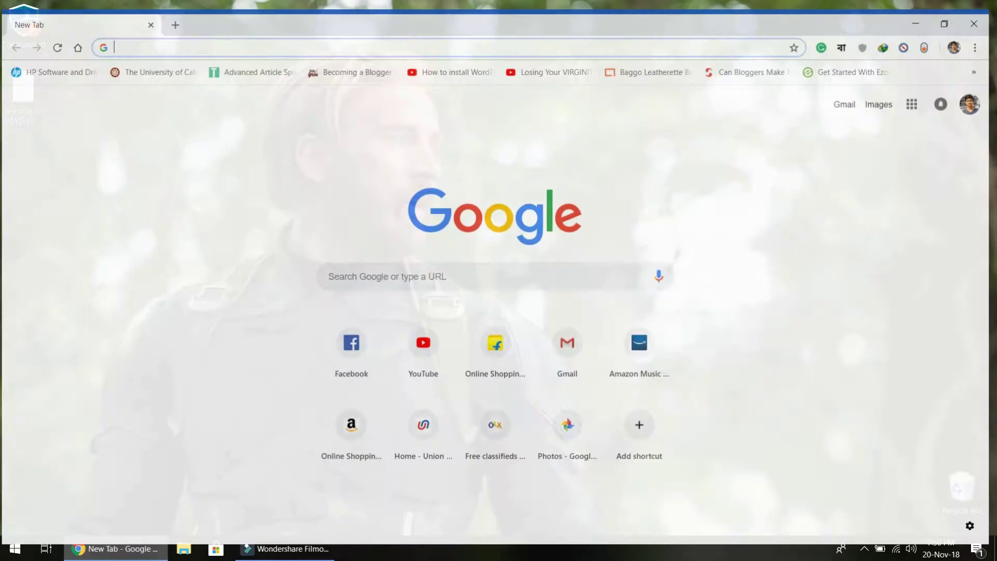
{"action": "type", "text": "dashlan"}
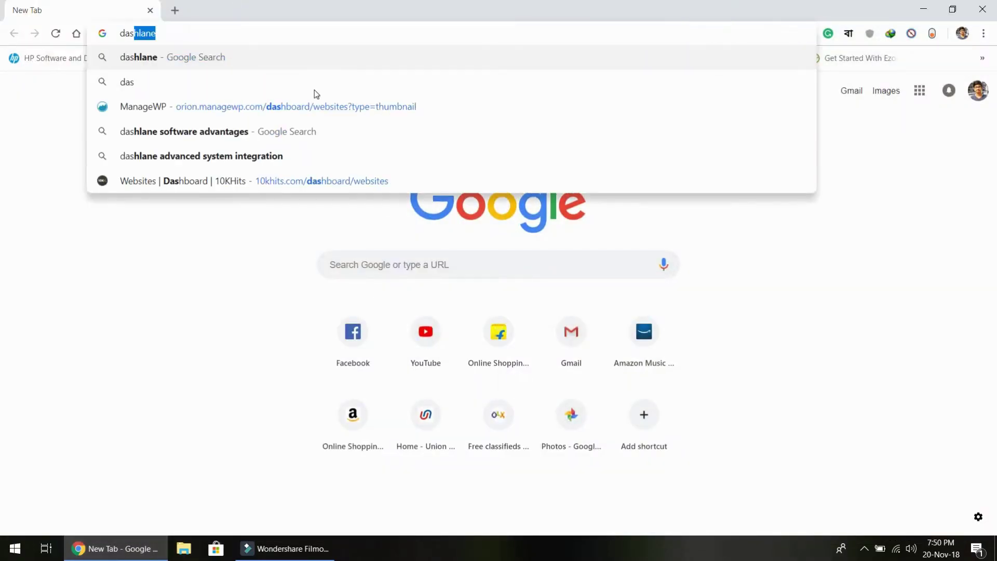
{"action": "type", "text": "e"}
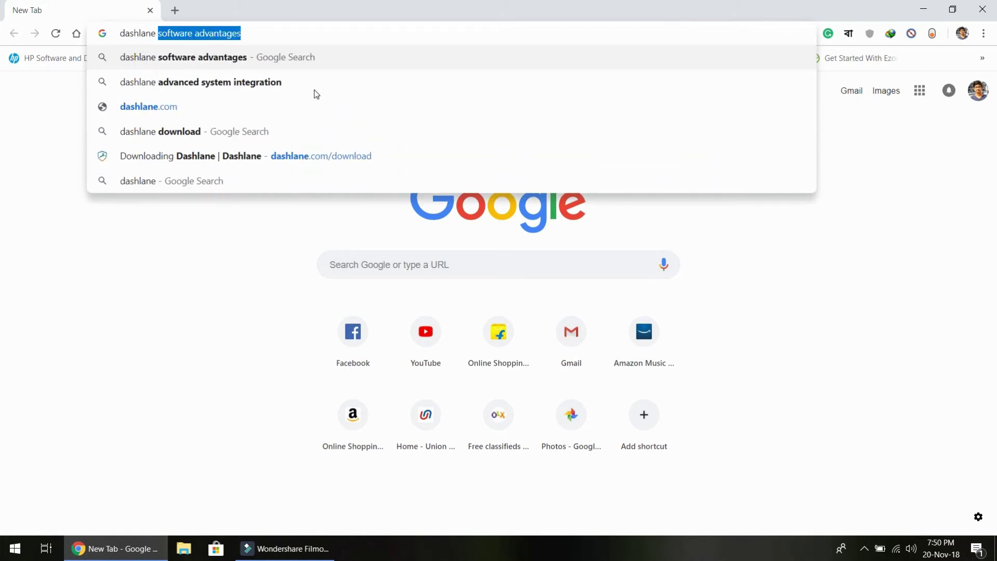
{"action": "key", "text": "Right"}
{"action": "key", "text": "BackSpace"}
{"action": "key", "text": "BackSpace"}
{"action": "key", "text": "BackSpace"}
{"action": "key", "text": "BackSpace"}
{"action": "key", "text": "BackSpace"}
{"action": "key", "text": "BackSpace"}
{"action": "key", "text": "BackSpace"}
{"action": "key", "text": "BackSpace"}
{"action": "key", "text": "BackSpace"}
{"action": "key", "text": "BackSpace"}
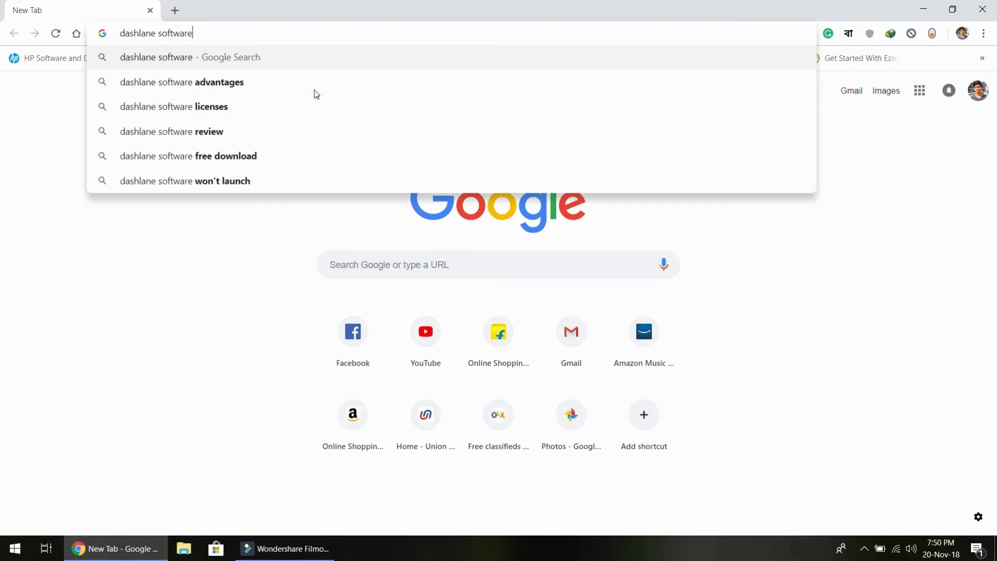
{"action": "type", "text": "o"}
{"action": "type", "text": "fficial webs"}
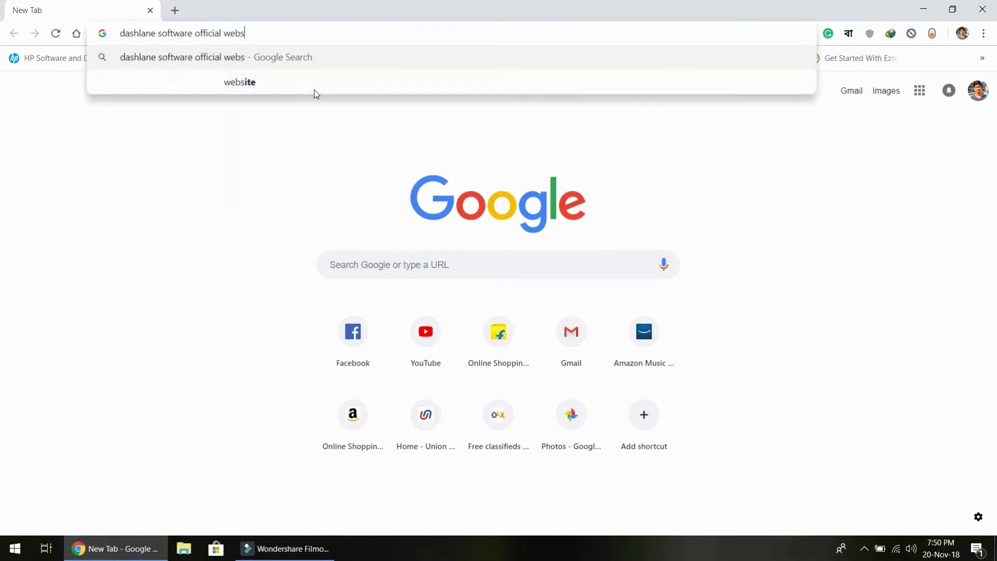
{"action": "type", "text": "ite"}
{"action": "key", "text": "Return"}
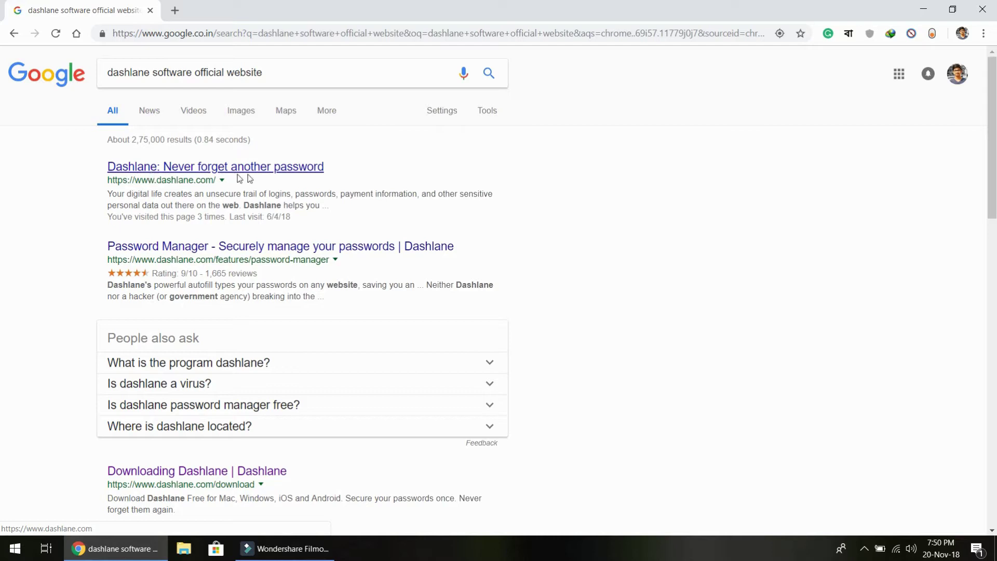
- Open the official Dashlane website from the search results, look over its home page, and return to the desktop
{"action": "left_click", "coordinate": [147, 168]}
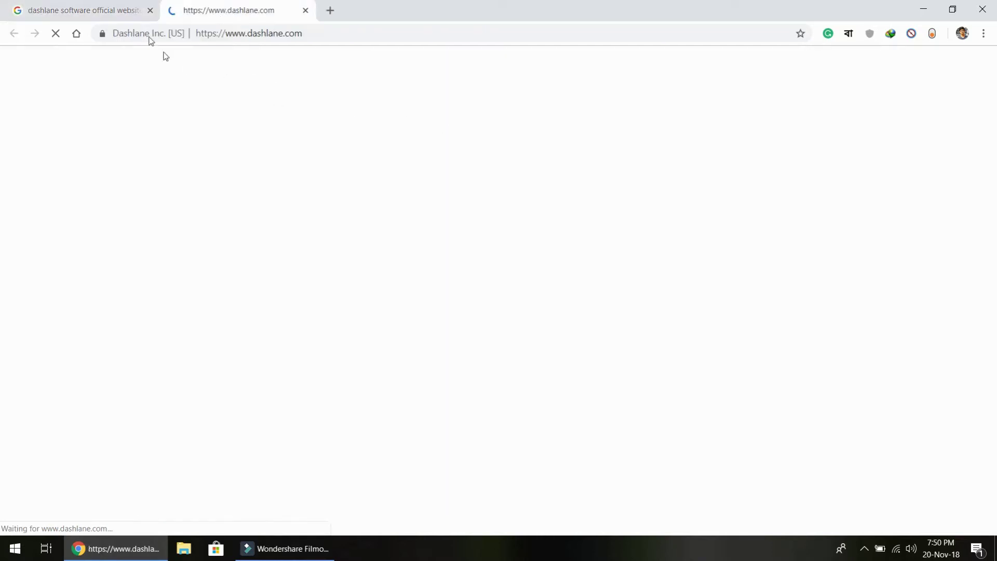
{"action": "left_click", "coordinate": [122, 6]}
{"action": "left_click", "coordinate": [254, 6]}
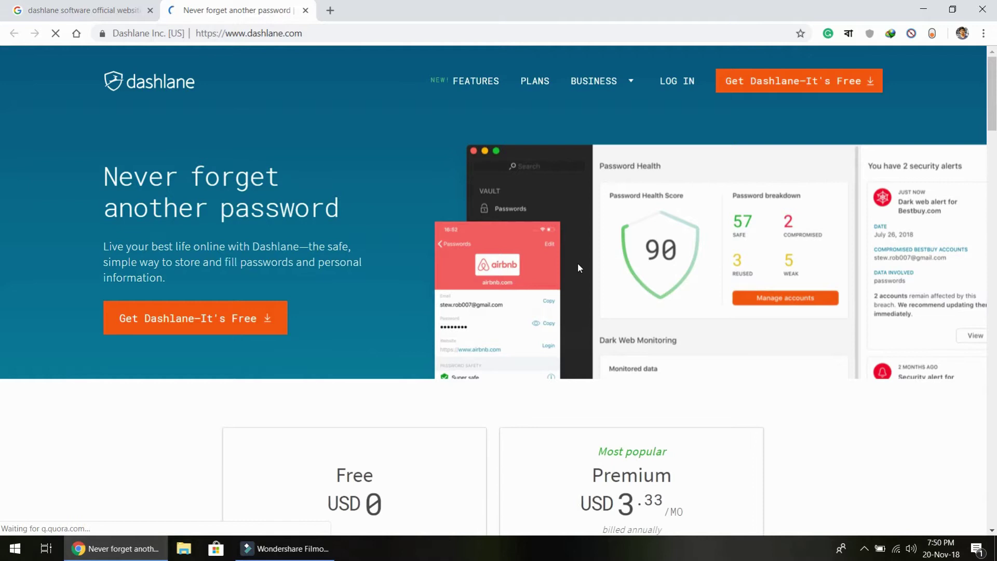
{"action": "scroll", "coordinate": [578, 266], "scroll_direction": "down", "scroll_amount": 10}
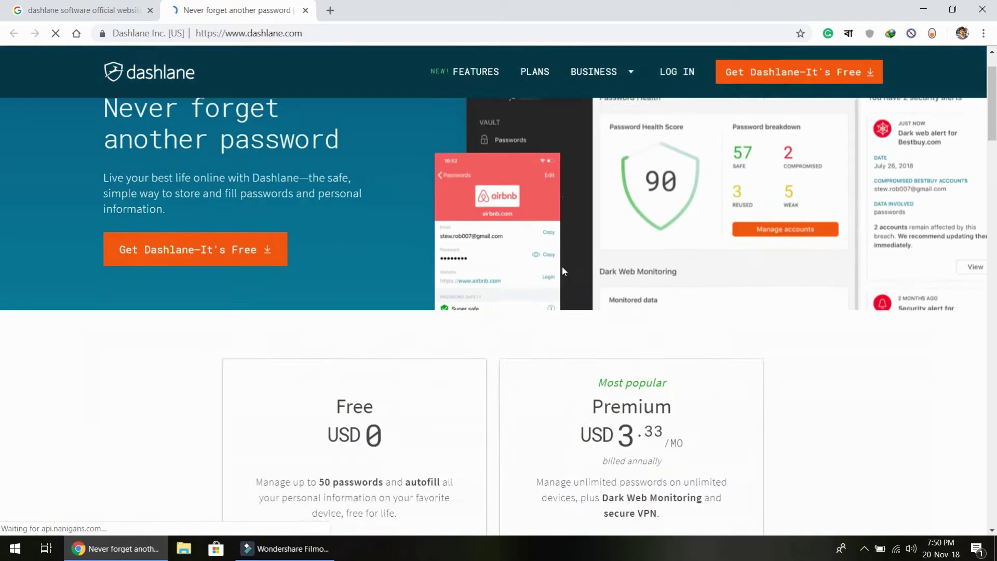
{"action": "scroll", "coordinate": [194, 101], "scroll_direction": "down", "scroll_amount": 12}
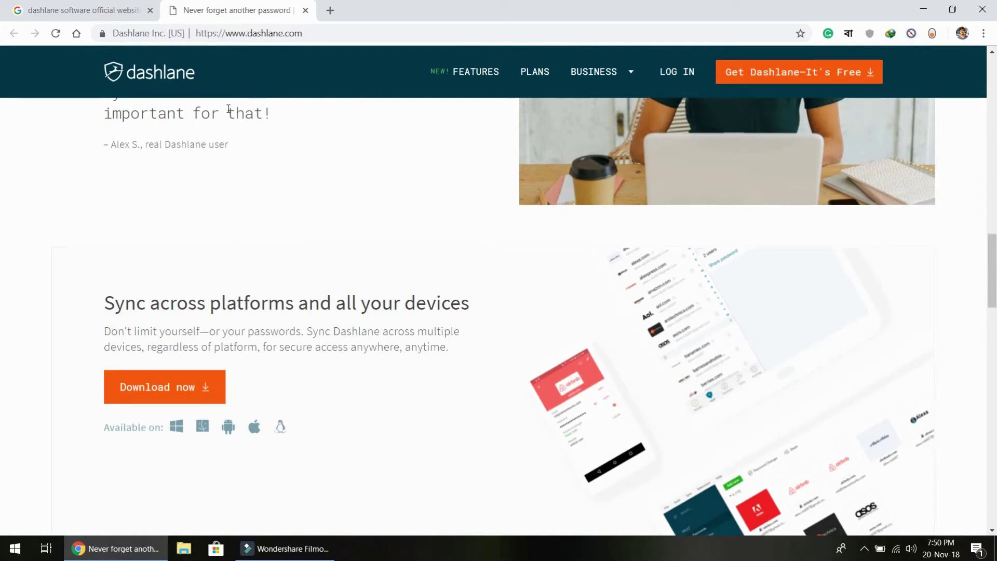
{"action": "scroll", "coordinate": [597, 138], "scroll_direction": "up", "scroll_amount": 10}
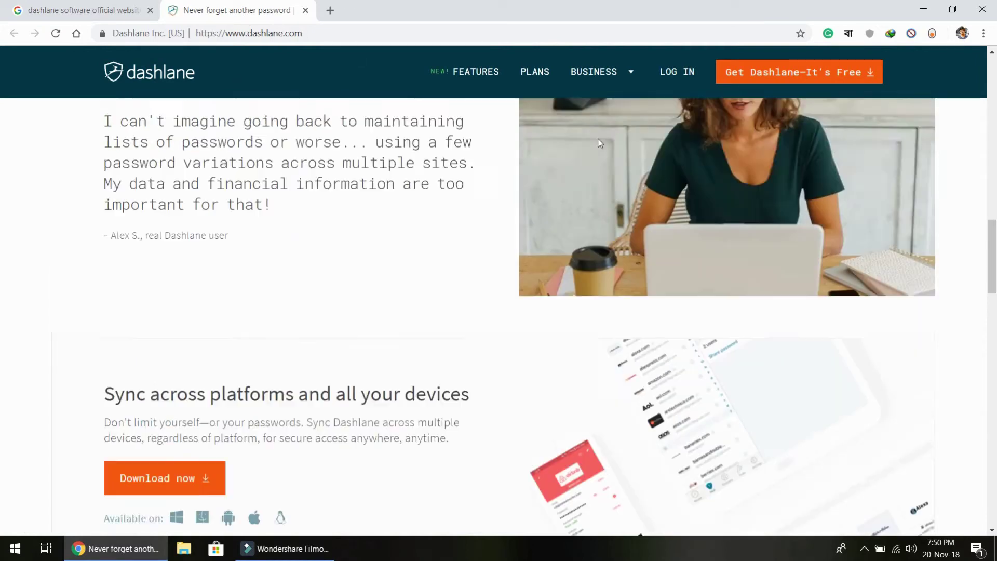
{"action": "left_click", "coordinate": [305, 11]}
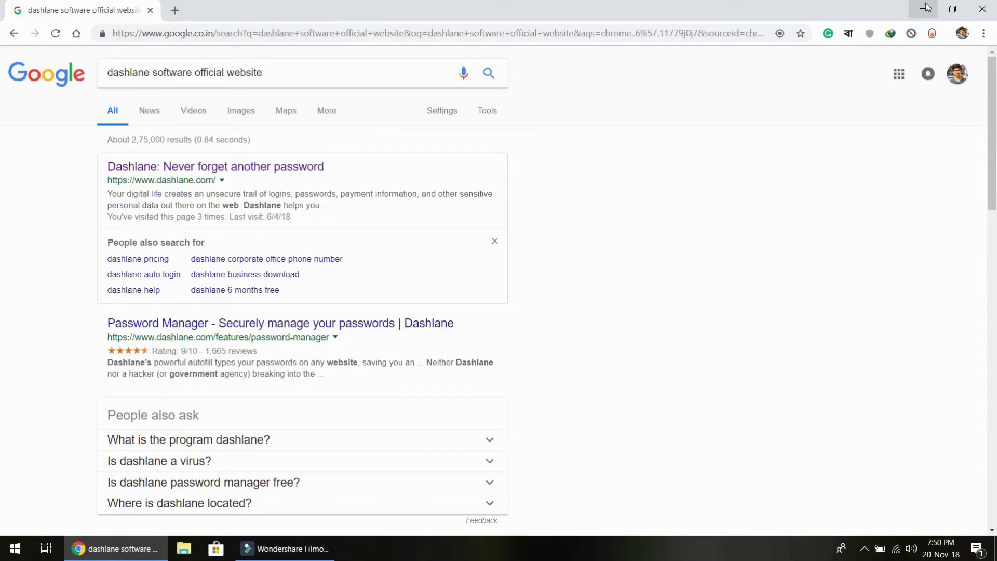
{"action": "left_click", "coordinate": [934, 9]}
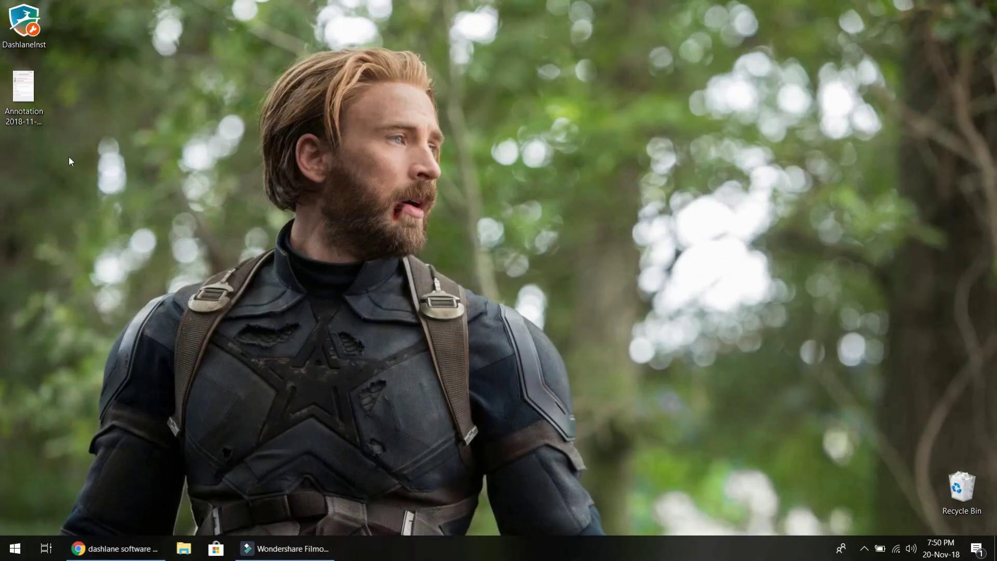
- Run the DashlaneInst installer from the desktop to install Dashlane
{"action": "double_click", "coordinate": [23, 24]}
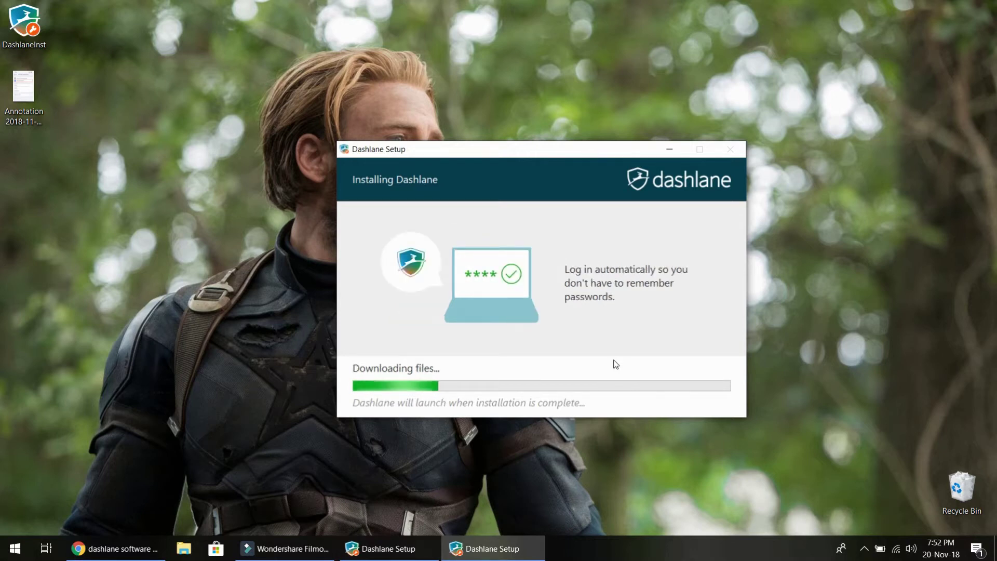
{"action": "left_click", "coordinate": [595, 324]}
{"action": "key", "text": "super+r"}
{"action": "type", "text": "p"}
{"action": "key", "text": "Down"}
{"action": "key", "text": "Return"}
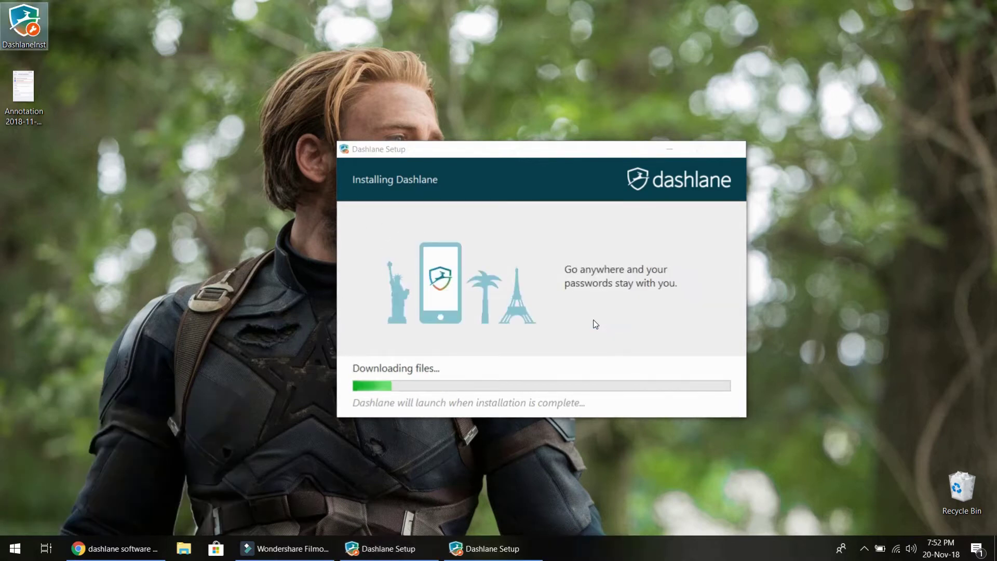
{"action": "left_click", "coordinate": [662, 106]}
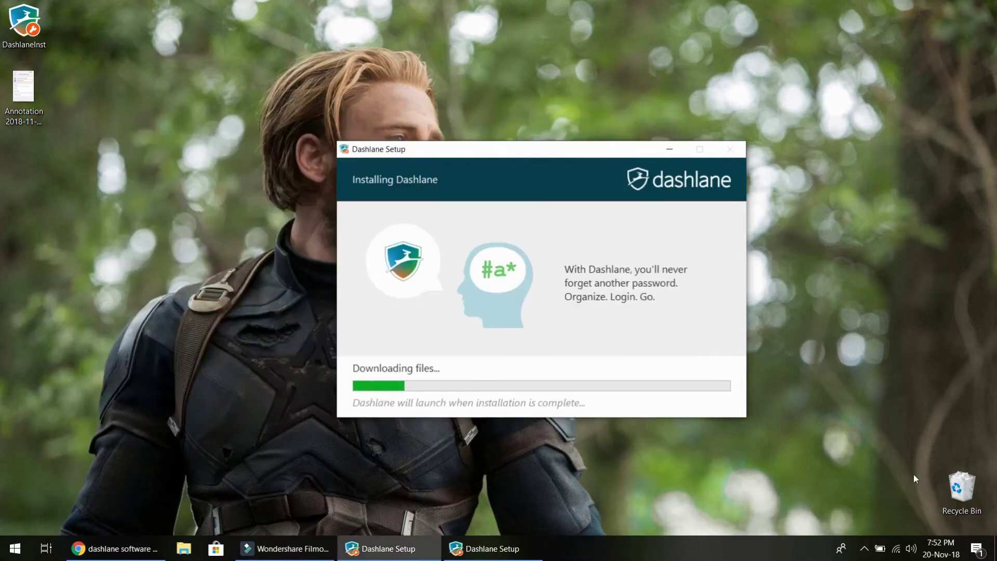
{"action": "mouse_move", "coordinate": [530, 547]}
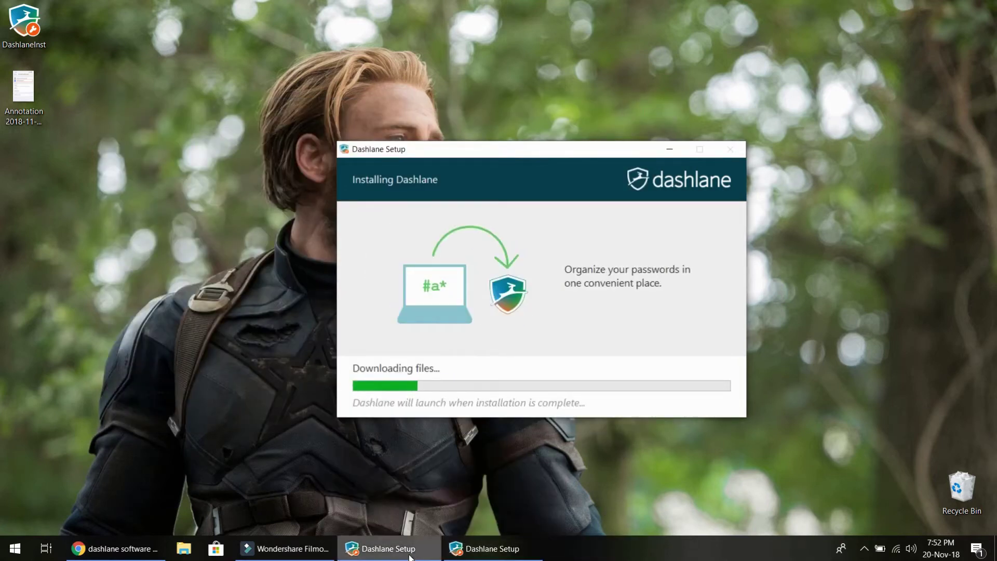
{"action": "left_click", "coordinate": [864, 548]}
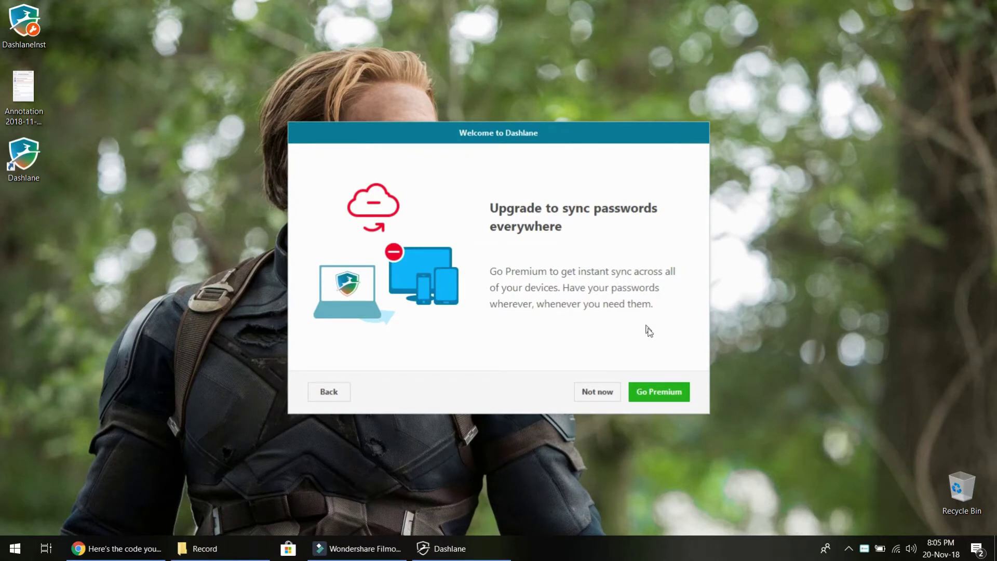
- Decline the Premium upgrade and skip reviewing the passwords saved in the browsers
{"action": "left_click", "coordinate": [602, 392]}
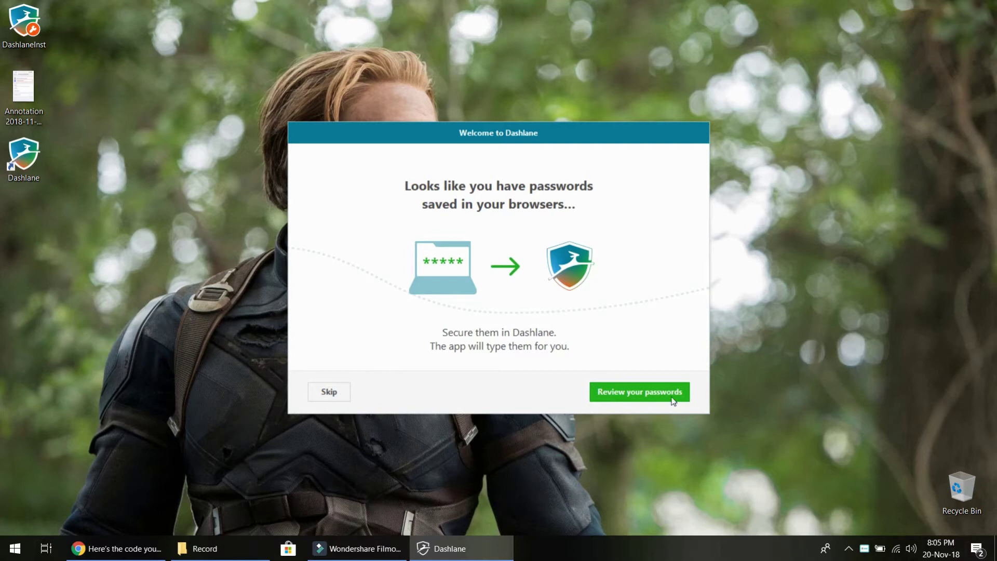
{"action": "left_click", "coordinate": [325, 389]}
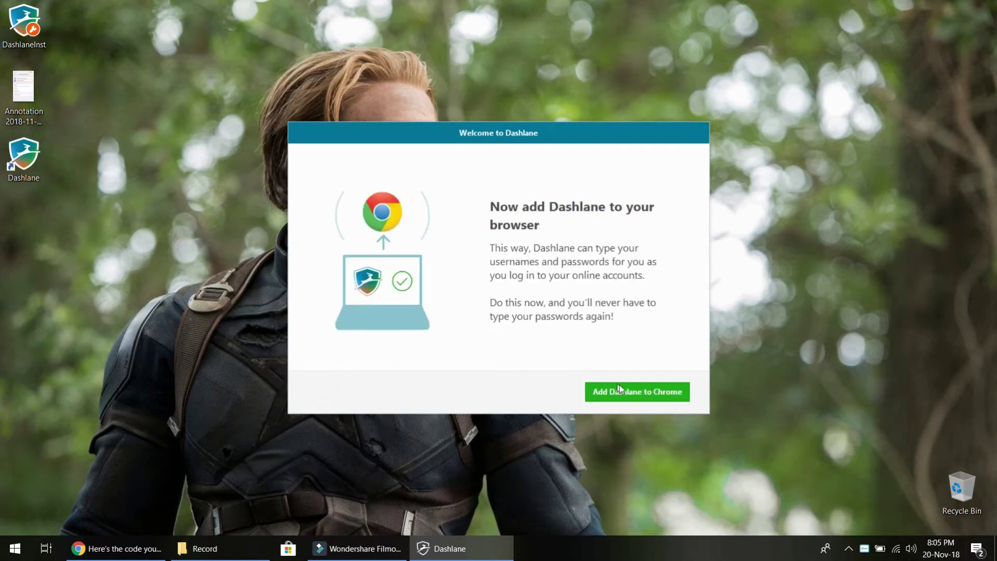
- Request adding Dashlane to Chrome, then skip the default browser update and leave the welcome setup
{"action": "left_click", "coordinate": [627, 399]}
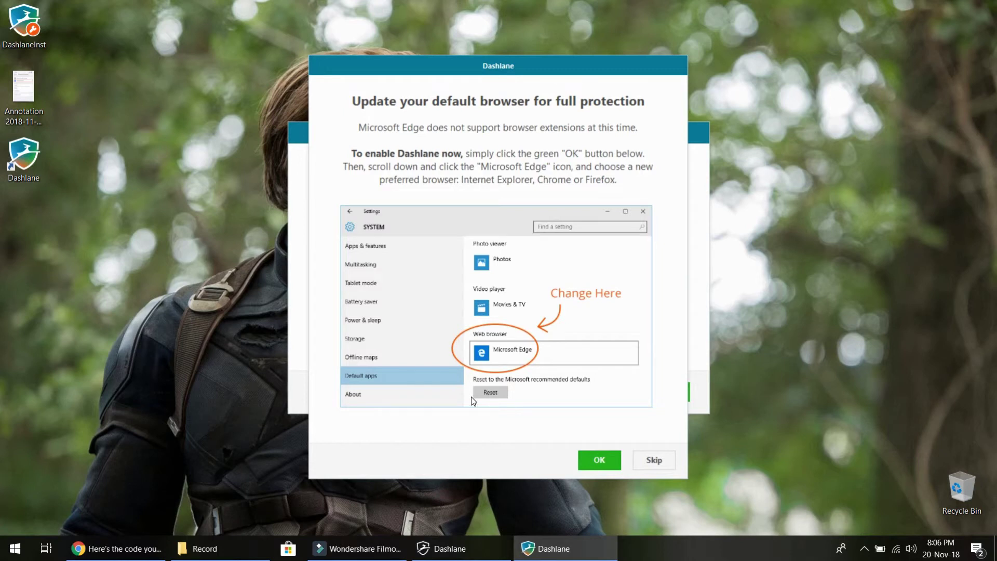
{"action": "left_click", "coordinate": [643, 459]}
{"action": "left_click", "coordinate": [332, 396]}
{"action": "left_click", "coordinate": [335, 400]}
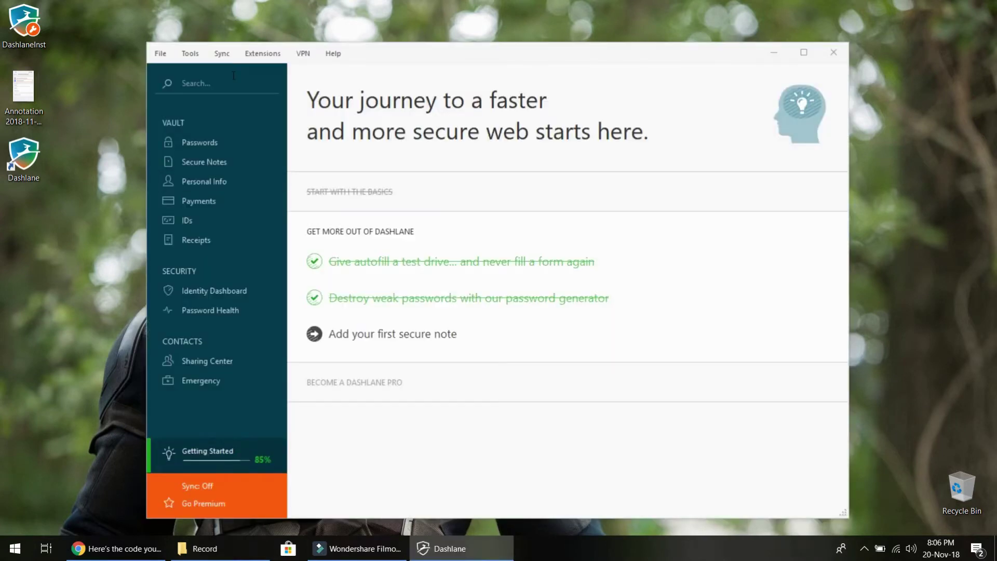
- Look through the vault's Passwords, Personal Info, Payments, IDs and Secure Notes sections and go back to Passwords
{"action": "left_click", "coordinate": [200, 141]}
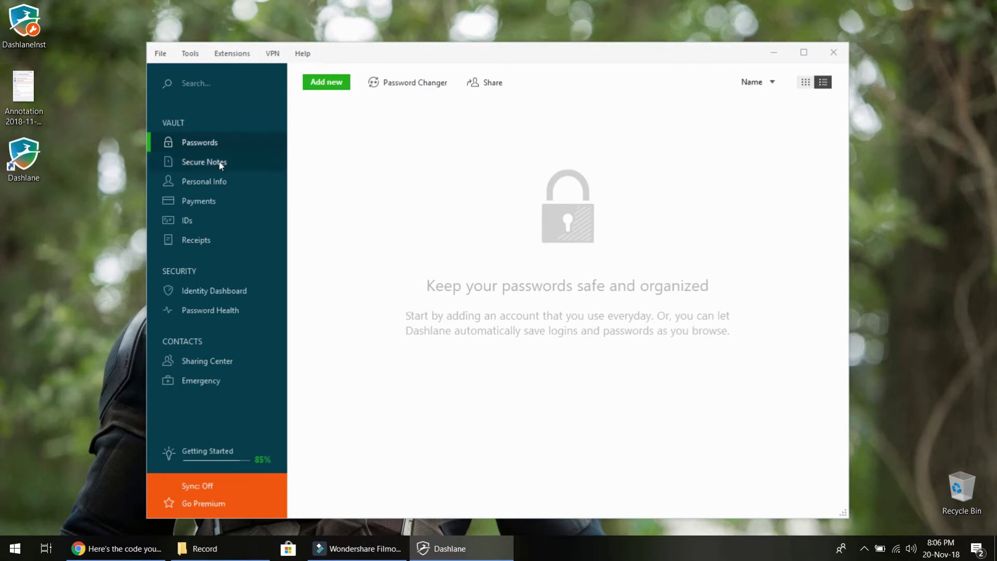
{"action": "left_click", "coordinate": [224, 181]}
{"action": "left_click", "coordinate": [203, 202]}
{"action": "left_click", "coordinate": [200, 221]}
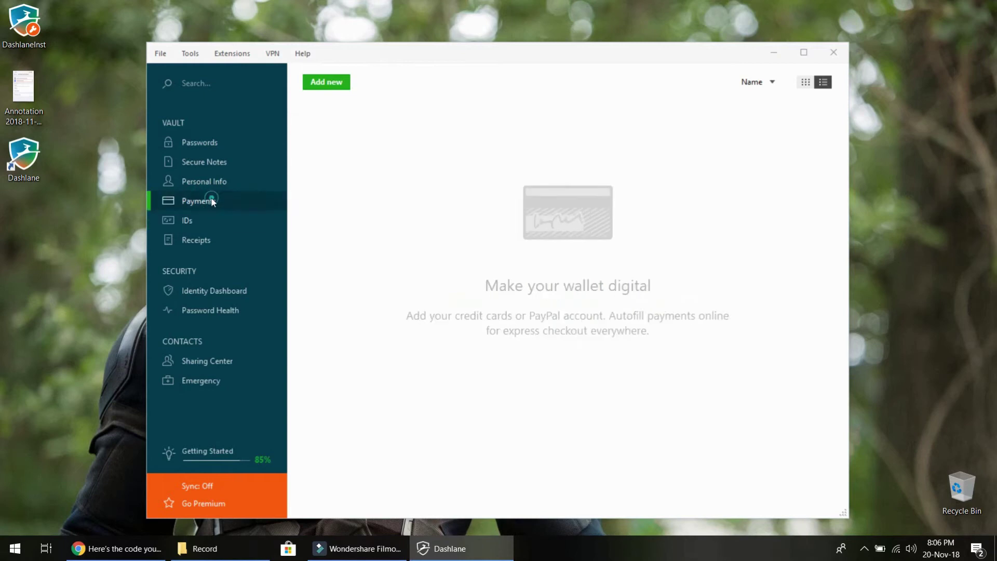
{"action": "left_click", "coordinate": [204, 162]}
{"action": "left_click", "coordinate": [190, 53]}
{"action": "left_click", "coordinate": [168, 142]}
{"action": "left_click", "coordinate": [232, 54]}
{"action": "left_click", "coordinate": [232, 54]}
- Open the Password Generator to view its options and close it
{"action": "left_click", "coordinate": [190, 53]}
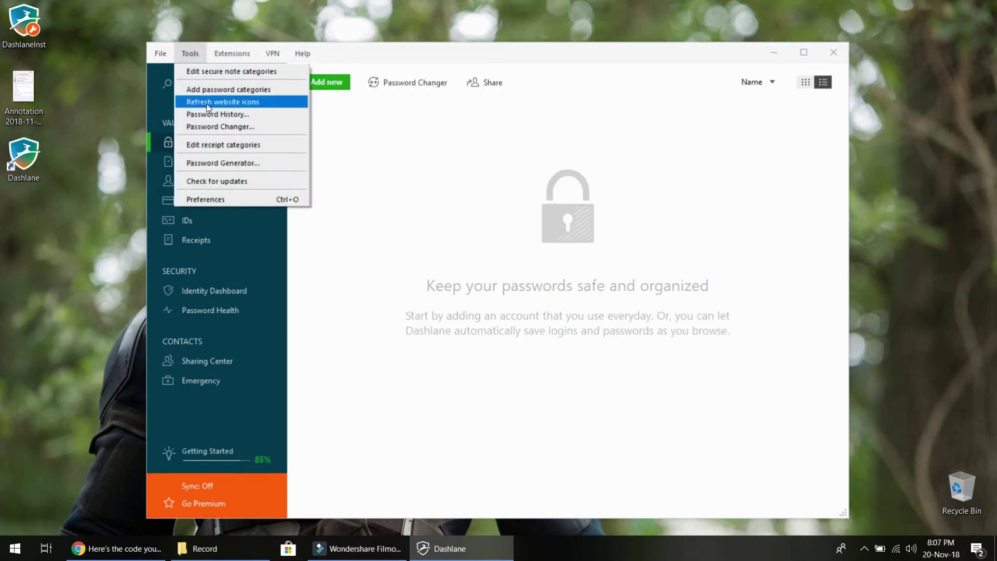
{"action": "left_click", "coordinate": [230, 163]}
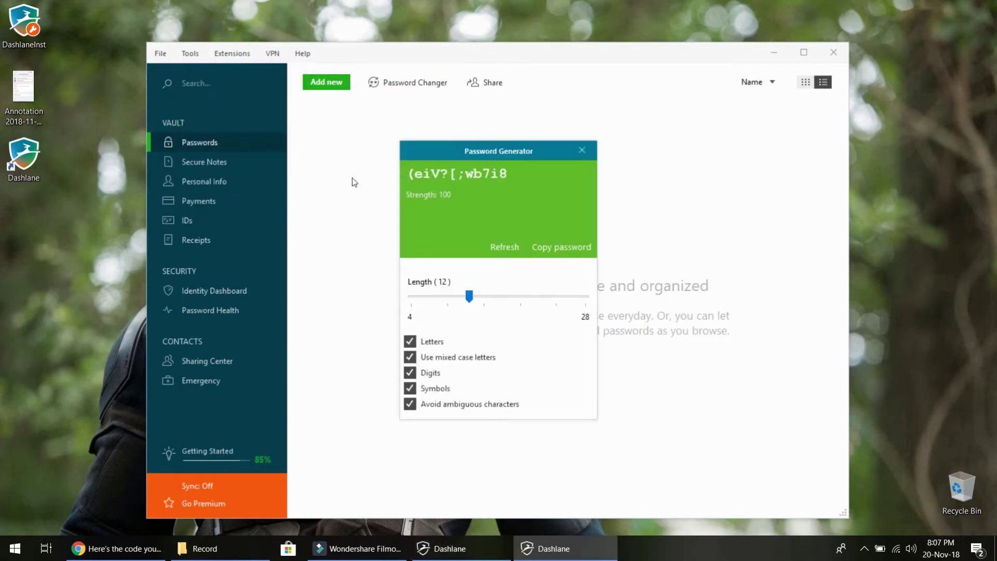
{"action": "left_click", "coordinate": [582, 143]}
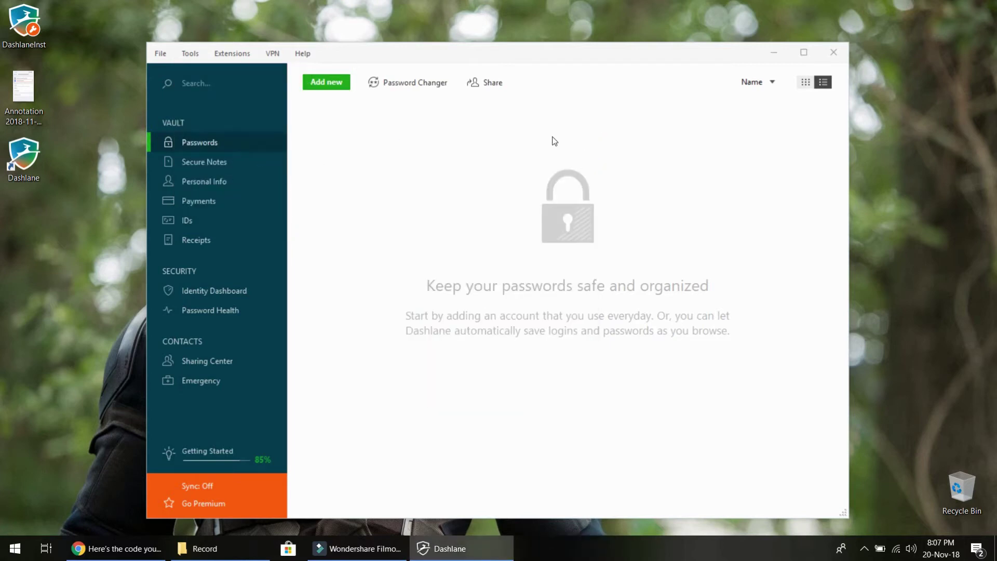
- Reopen the Password Generator and set the generated password's length to 9
{"action": "left_click", "coordinate": [190, 53]}
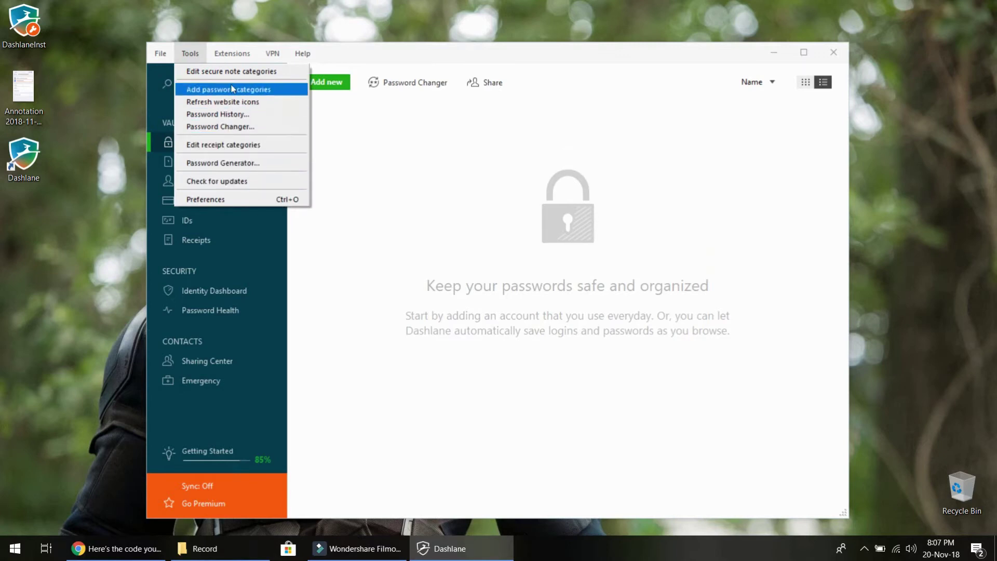
{"action": "left_click", "coordinate": [260, 163]}
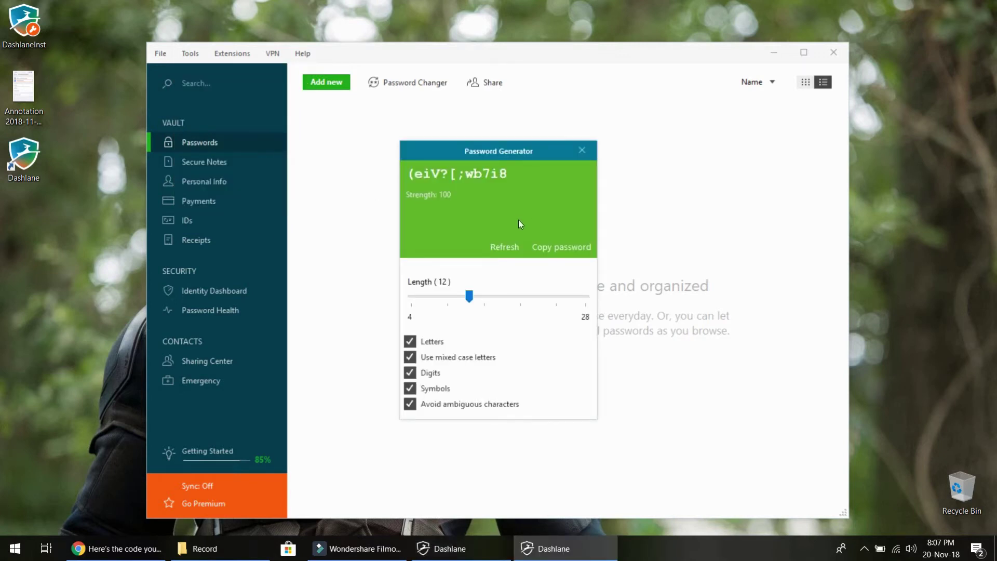
{"action": "left_click_drag", "start_coordinate": [469, 295], "coordinate": [450, 304]}
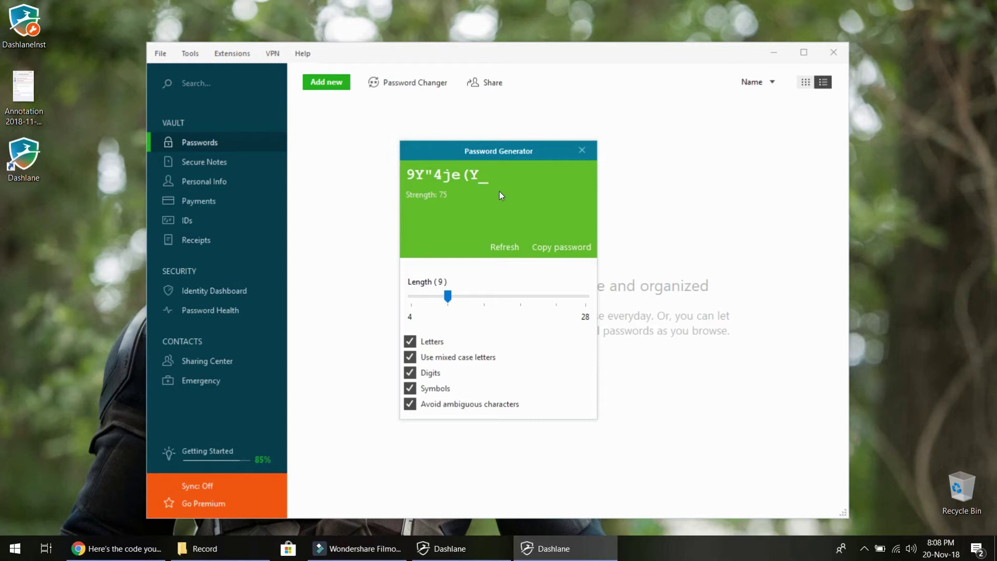
- Close the Password Generator, switch to a Chrome incognito window and search Google for "dashlane web app"
{"action": "key", "text": "Escape"}
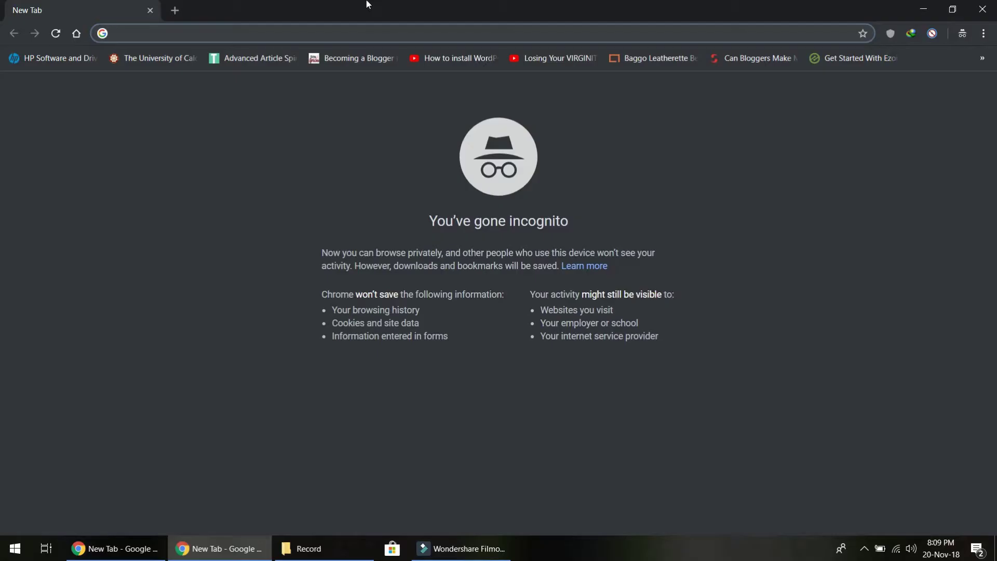
{"action": "type", "text": "da"}
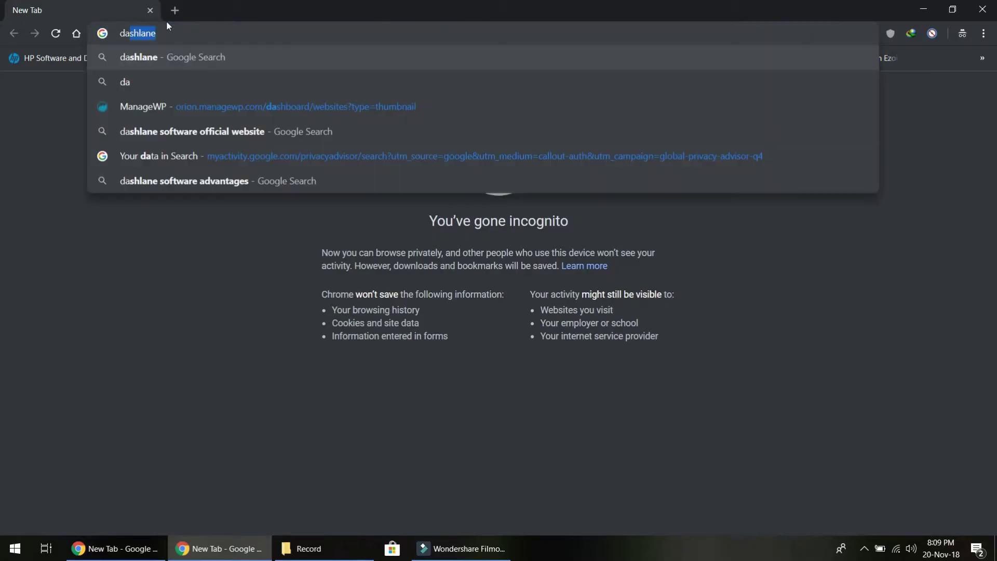
{"action": "type", "text": "shlane web app"}
{"action": "key", "text": "Return"}
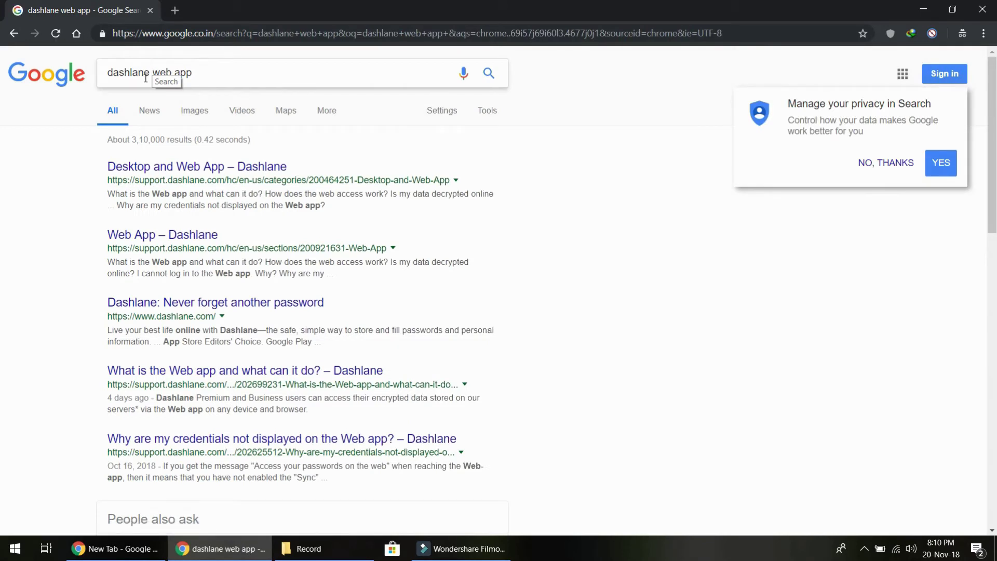
- Open the "Desktop and Web App – Dashlane" search result in a new tab, skim the page and close it
{"action": "left_click", "coordinate": [197, 166]}
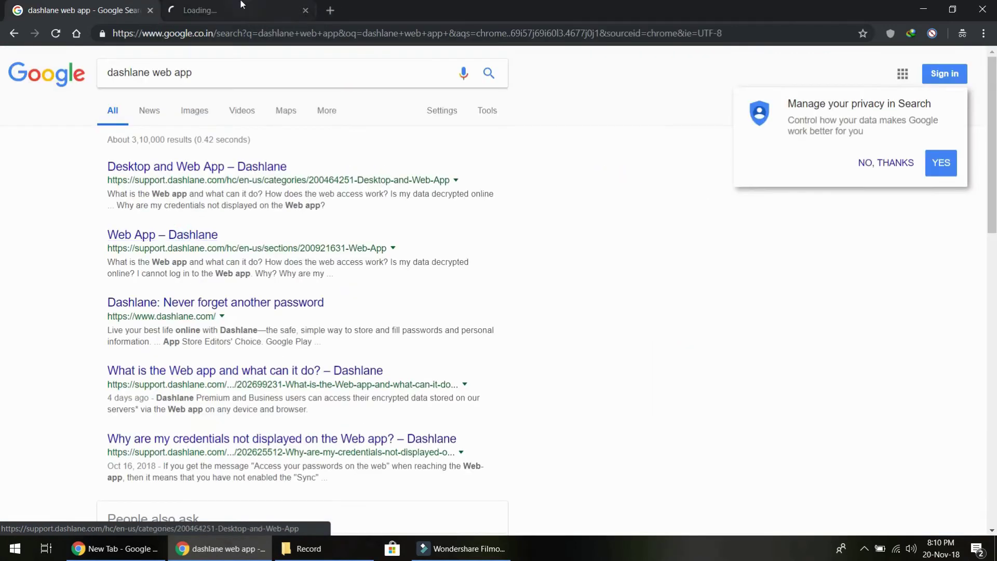
{"action": "left_click", "coordinate": [241, 4]}
{"action": "scroll", "coordinate": [478, 367], "scroll_direction": "down", "scroll_amount": 3}
{"action": "scroll", "coordinate": [478, 367], "scroll_direction": "up", "scroll_amount": 3}
{"action": "left_click", "coordinate": [305, 10]}
- Go to the Dashlane website, open the web app's login page and submit the account's e-mail address
{"action": "left_click", "coordinate": [218, 381]}
{"action": "left_click", "coordinate": [675, 81]}
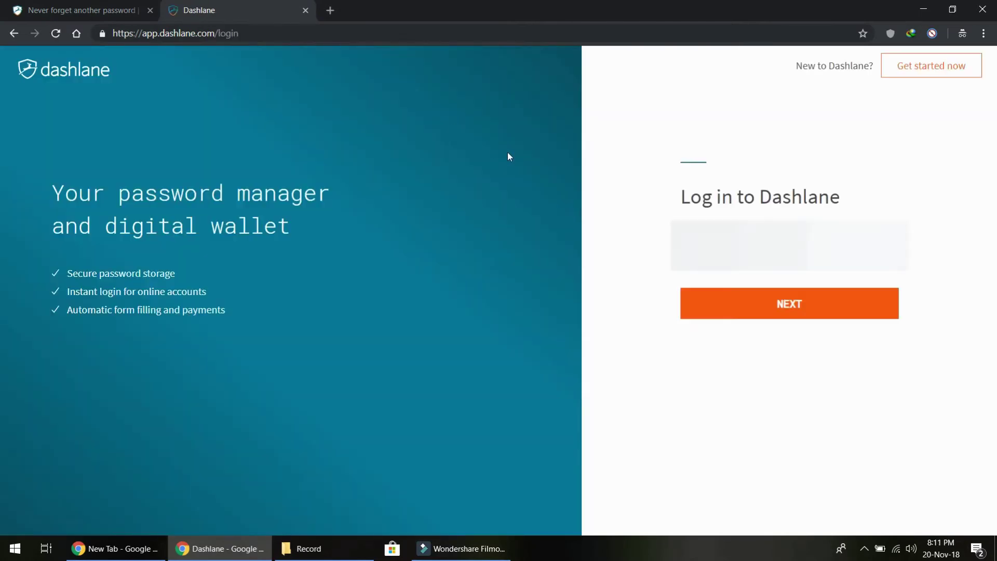
{"action": "key", "text": "Return"}
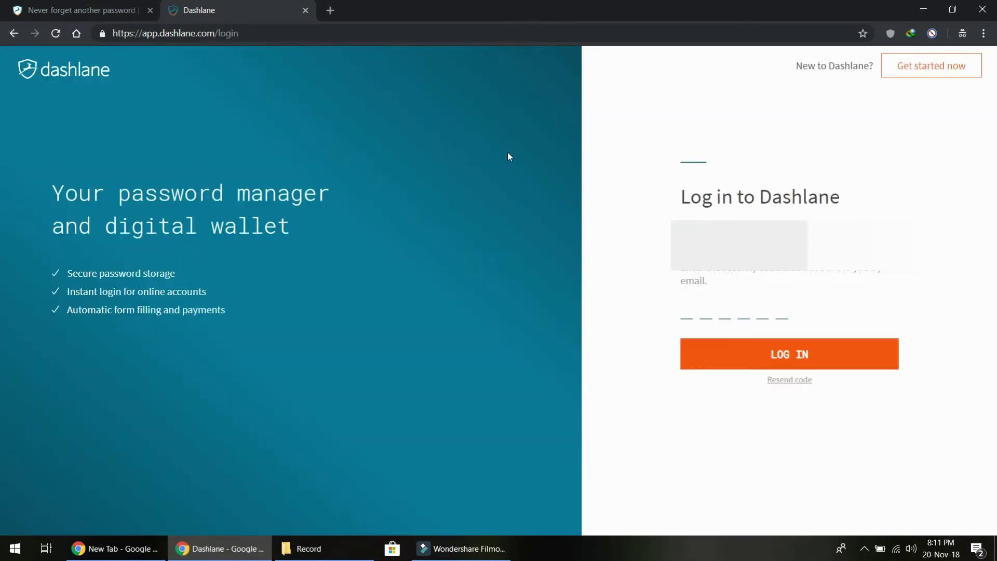
- Log in to the web app with the security code and master password, registering this device as "Chrome - Windows"
{"action": "type", "text": "•••••"}
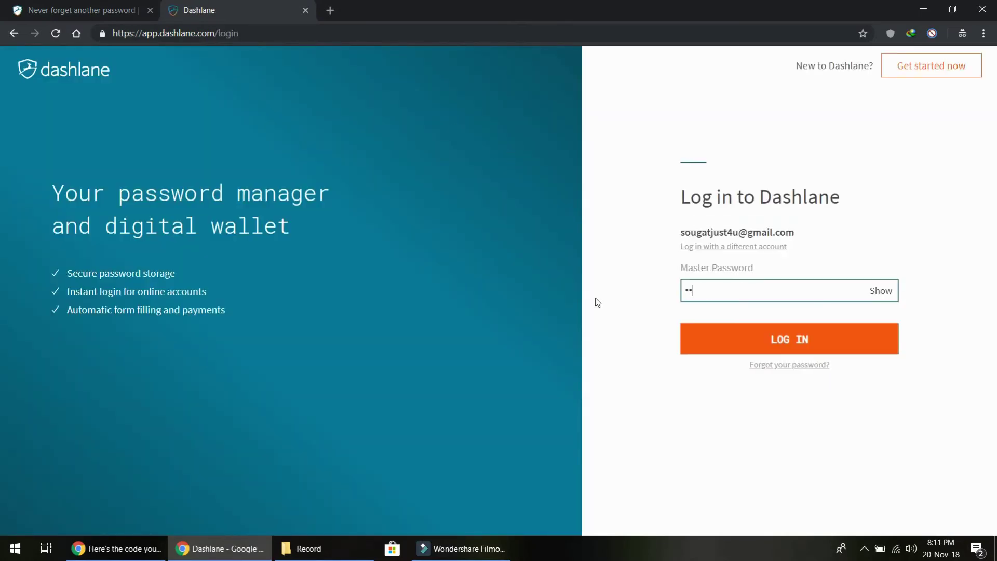
{"action": "key", "text": "BackSpace"}
{"action": "key", "text": "BackSpace"}
{"action": "key", "text": "BackSpace"}
{"action": "key", "text": "BackSpace"}
{"action": "key", "text": "BackSpace"}
{"action": "type", "text": "••••••••••"}
{"action": "key", "text": "ctrl+a"}
{"action": "type", "text": "••••••••••••"}
{"action": "key", "text": "Return"}
{"action": "key", "text": "ctrl+a"}
{"action": "type", "text": "••••••••••••••"}
{"action": "key", "text": "Return"}
{"action": "left_click", "coordinate": [791, 387]}
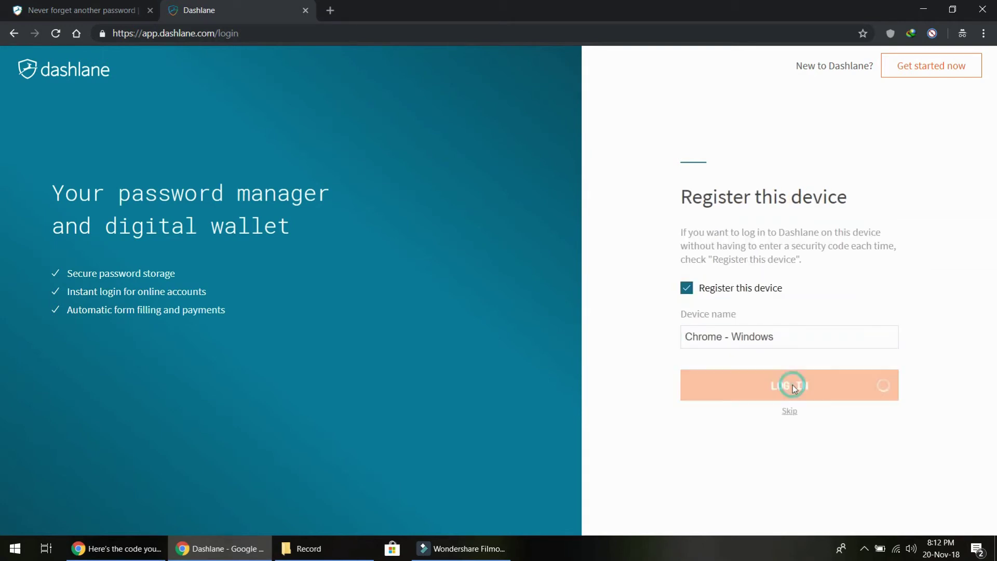
- Open the Dashlane Premium purchase page and review its order summary and payment details form
{"action": "left_click", "coordinate": [324, 268]}
{"action": "left_click", "coordinate": [891, 117]}
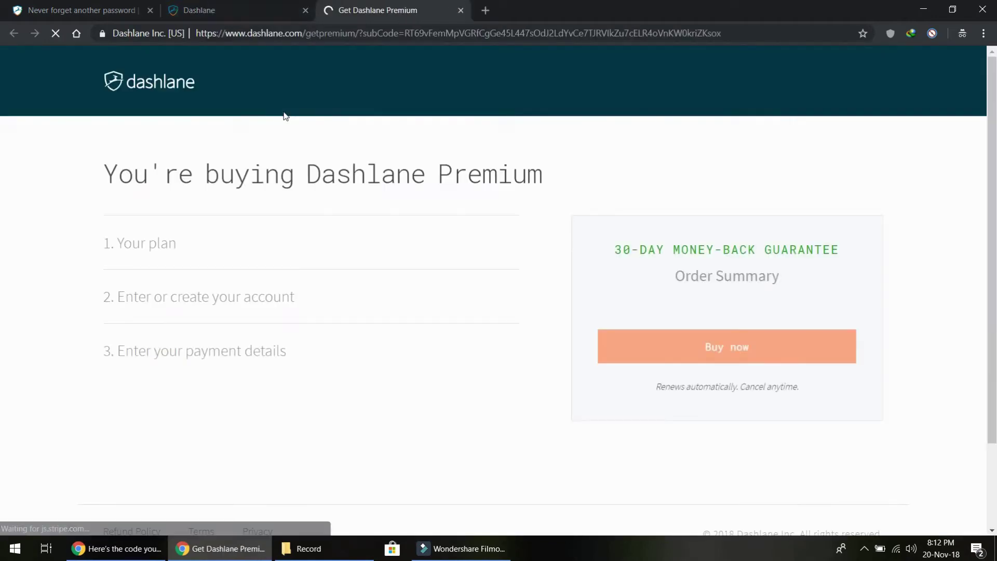
{"action": "scroll", "coordinate": [752, 283], "scroll_direction": "down", "scroll_amount": 1}
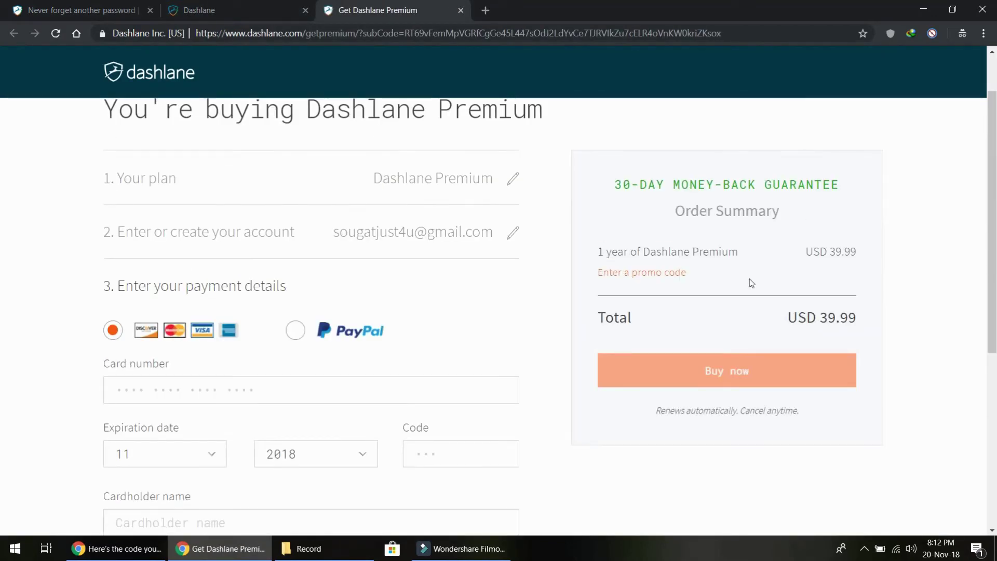